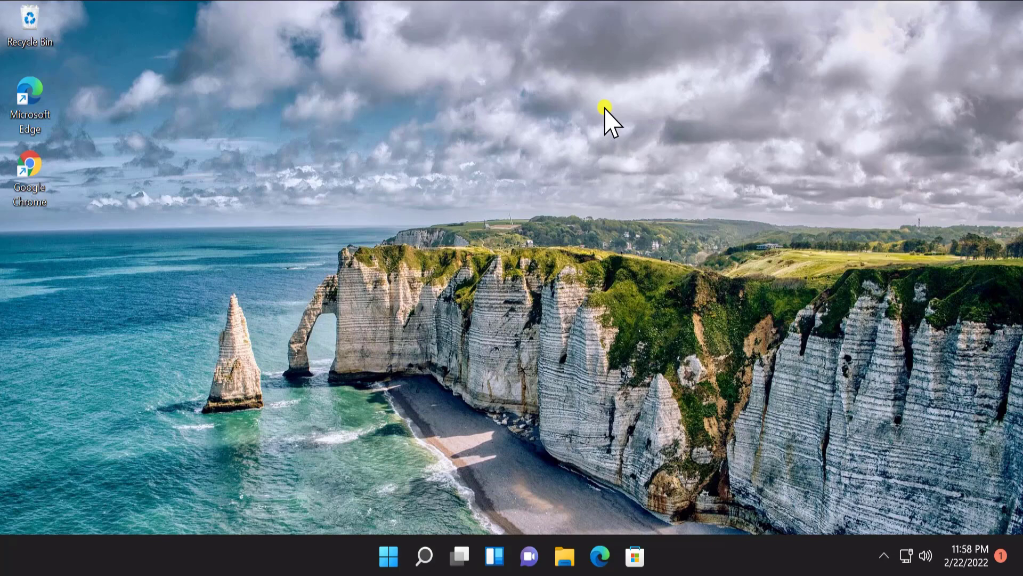
Step: Launch System Properties by searching the Start menu for sysdm.cpl
left_click(386, 554)
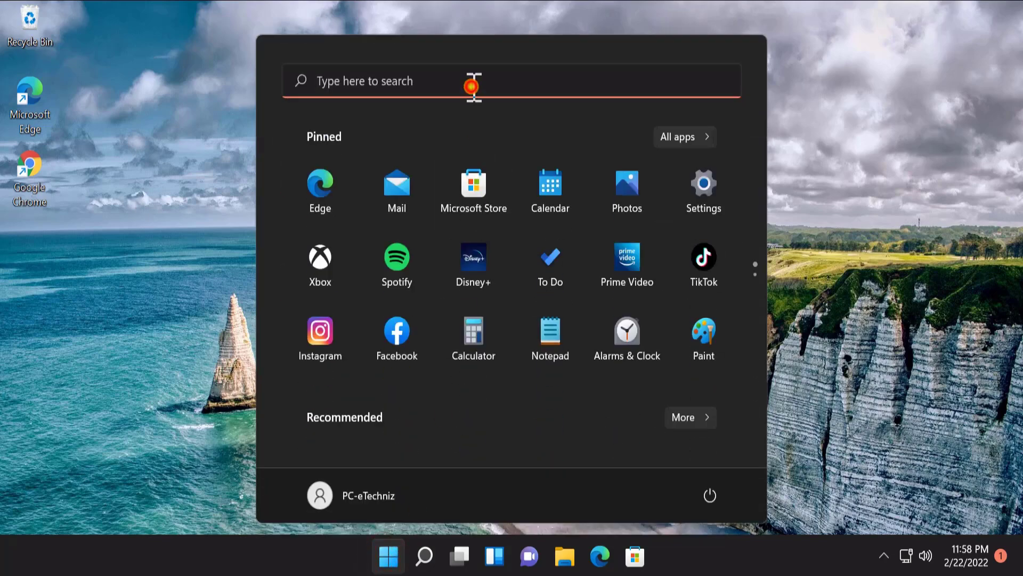
left_click(472, 85)
type("sysdm")
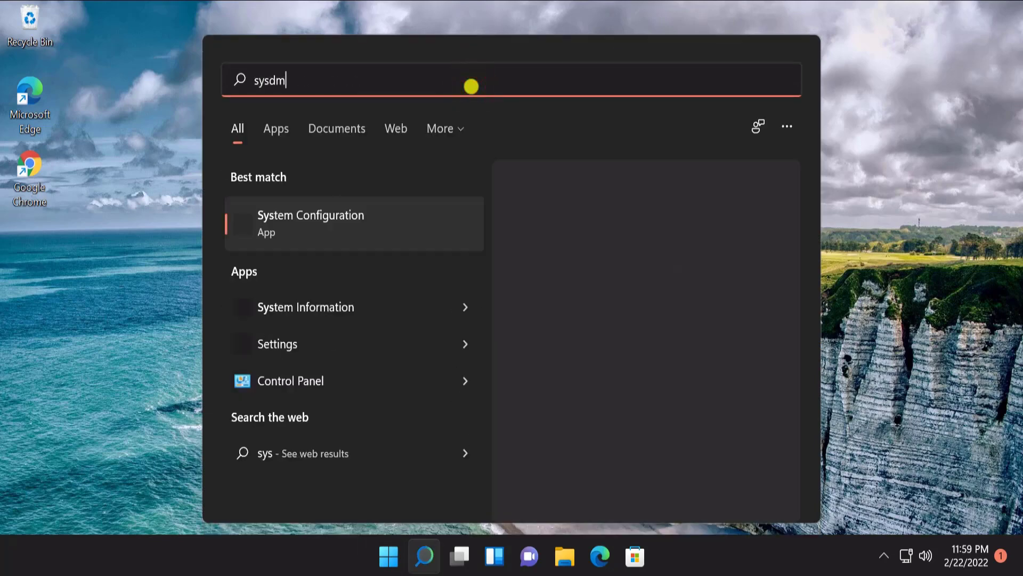
type(".cpl")
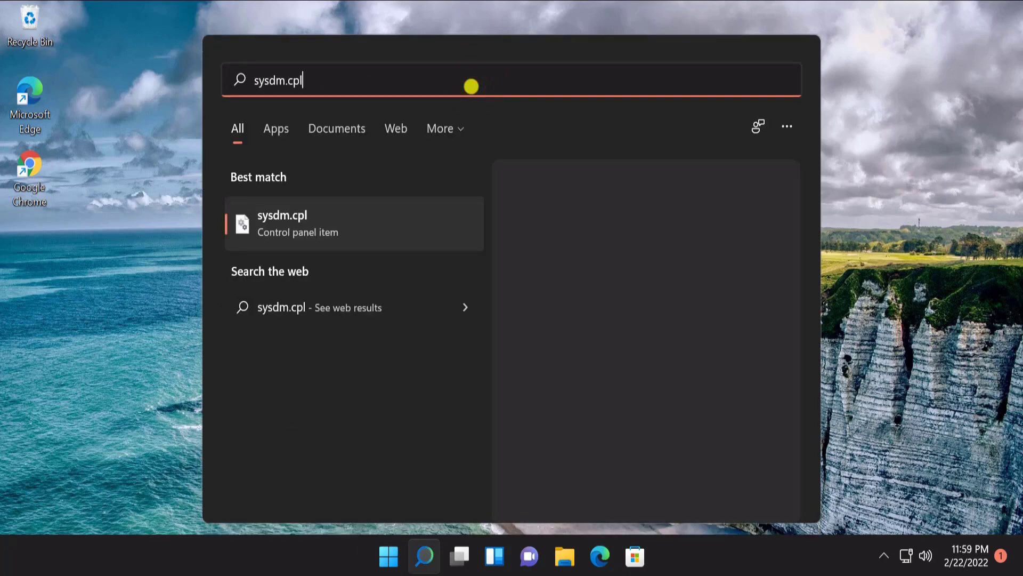
left_click(539, 394)
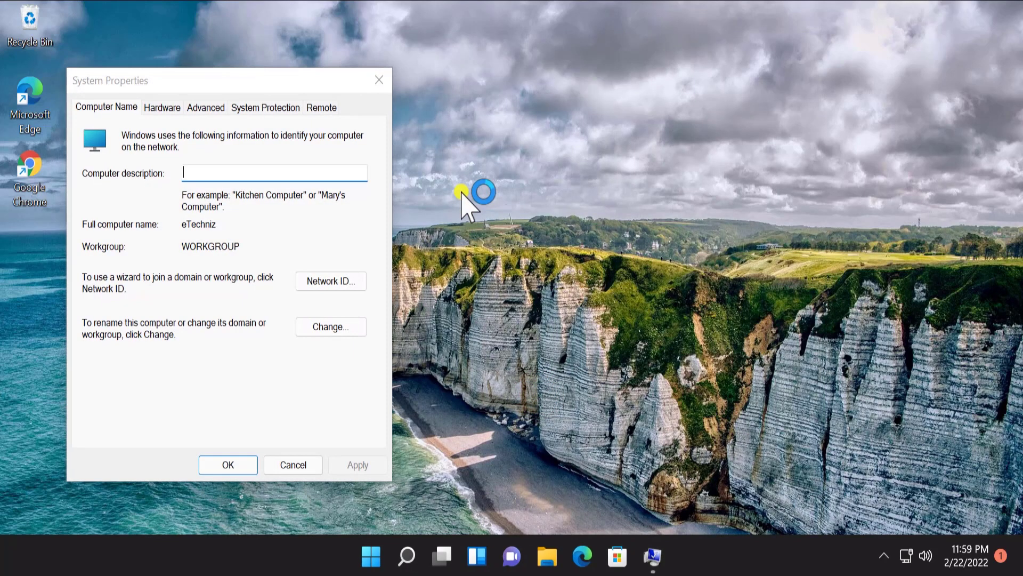
Step: Open Performance Options from the Advanced tab to review its Visual Effects settings
left_click(203, 107)
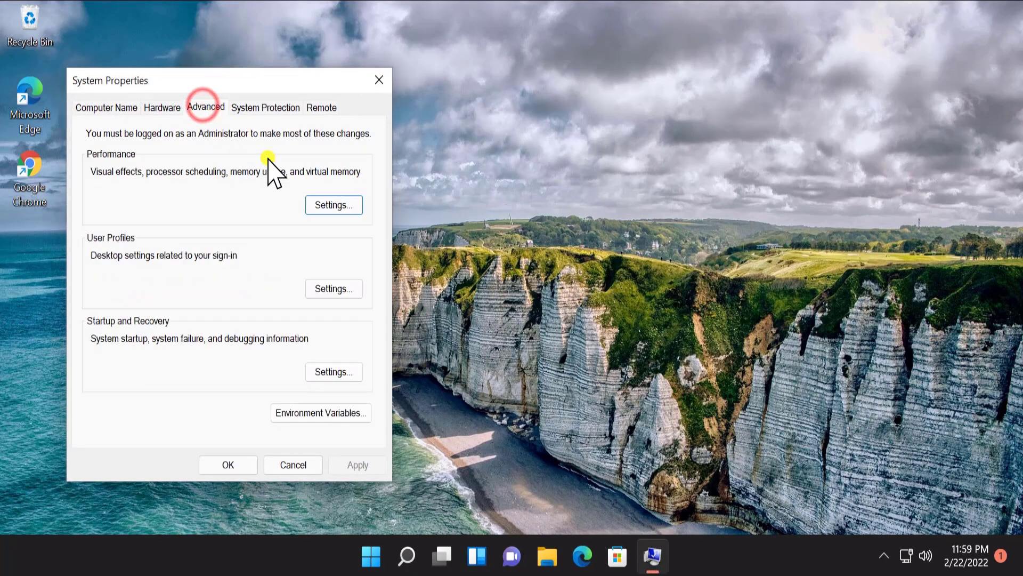
left_click(319, 207)
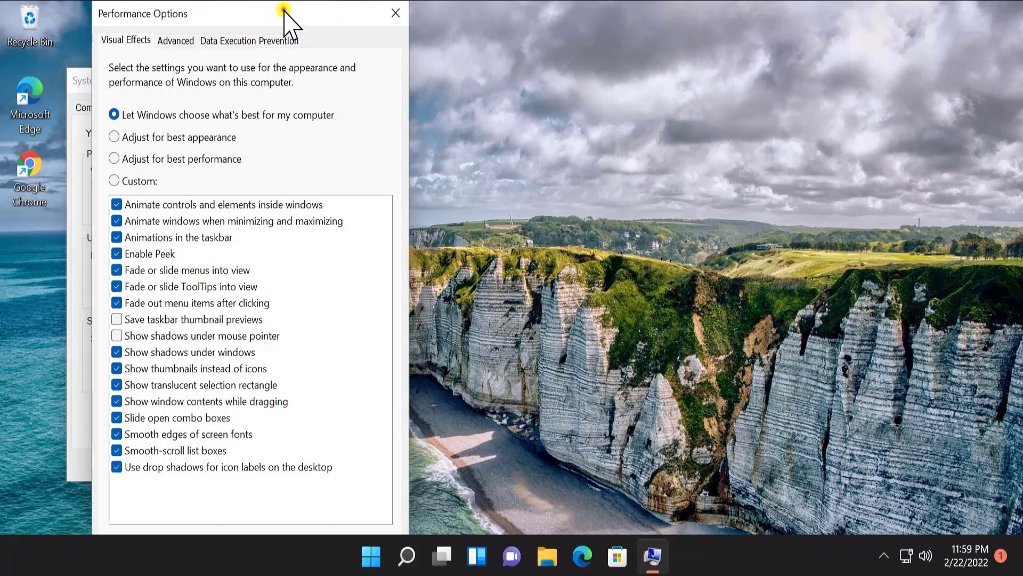
mouse_move(283, 11)
left_mouse_down()
mouse_move(240, 15)
mouse_move(341, 2)
mouse_move(356, 10)
mouse_move(279, 11)
left_mouse_up()
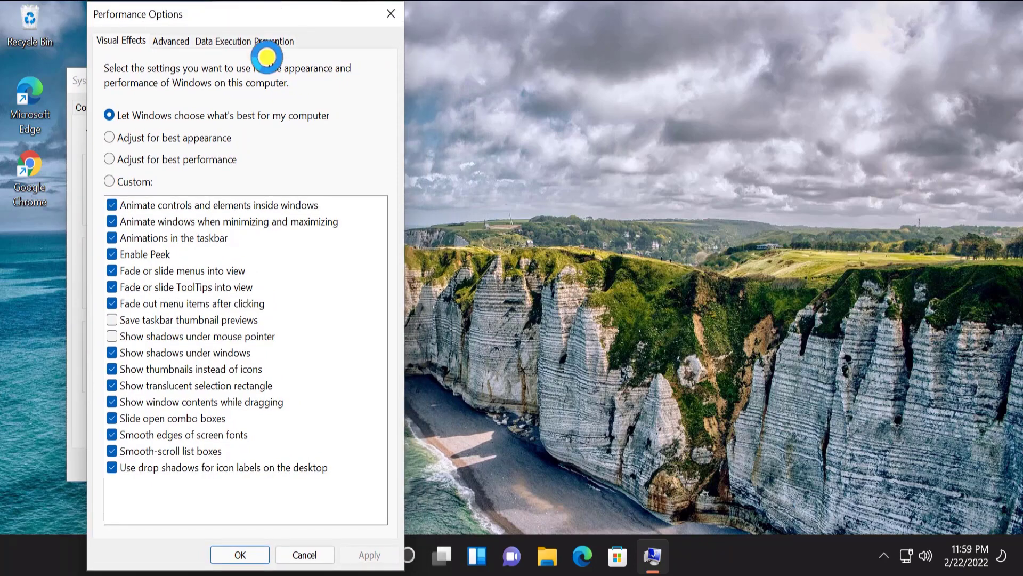
Step: Close Performance Options without changes and dismiss System Properties with OK
left_click(395, 14)
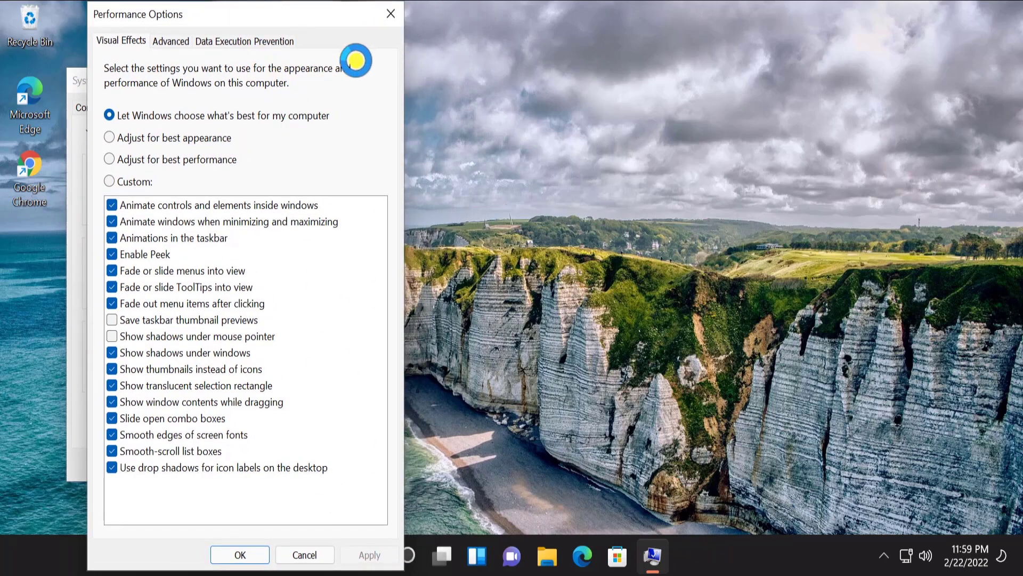
left_click(231, 554)
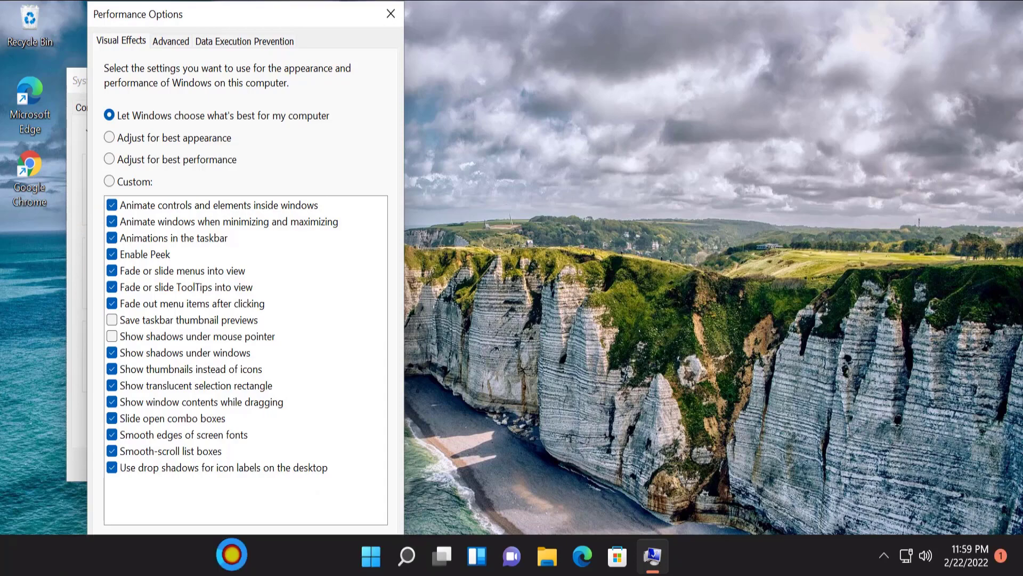
left_click(392, 24)
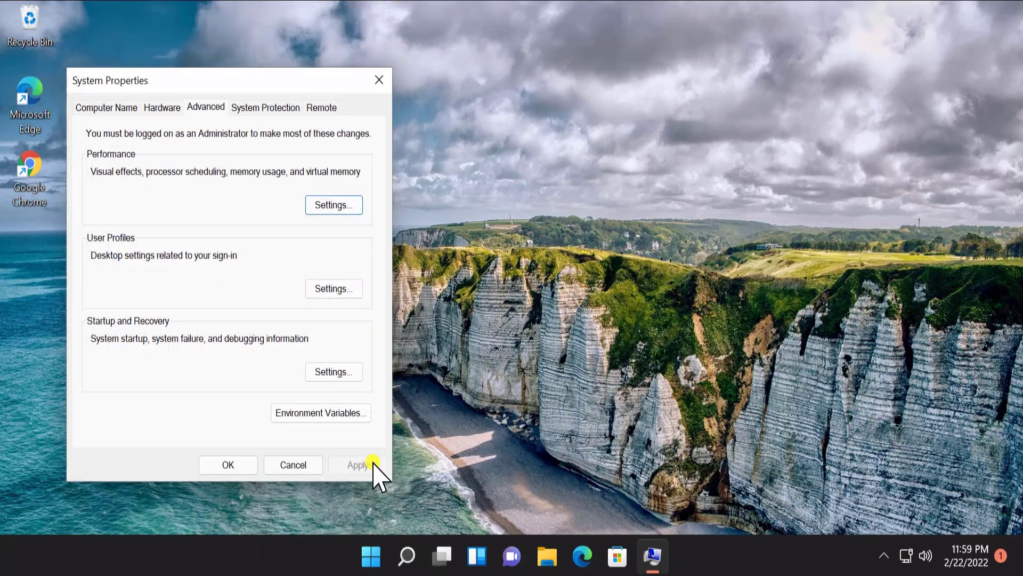
left_click(230, 465)
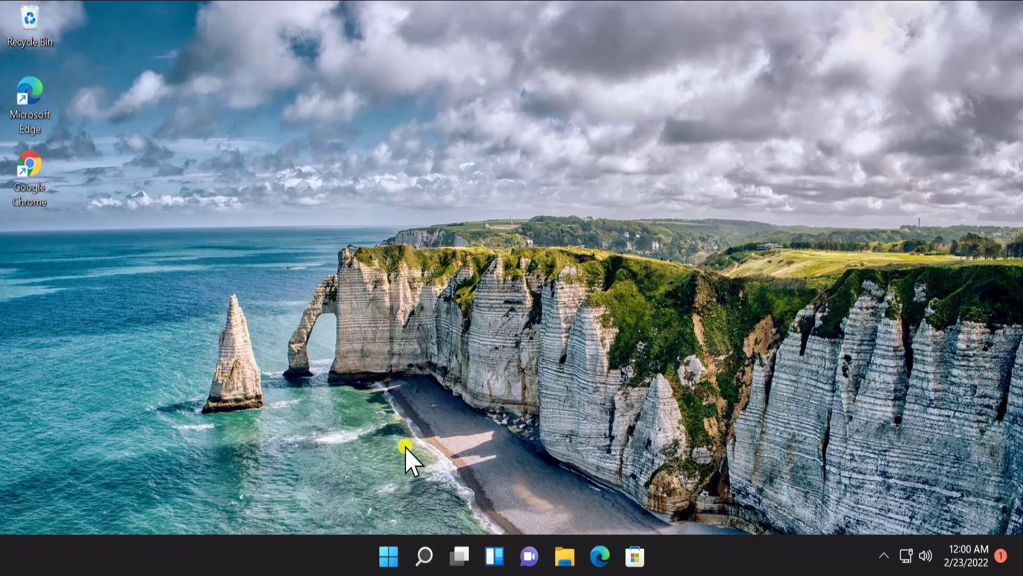
Step: Search the Start menu for 'control' and open Control Panel
left_click(394, 558)
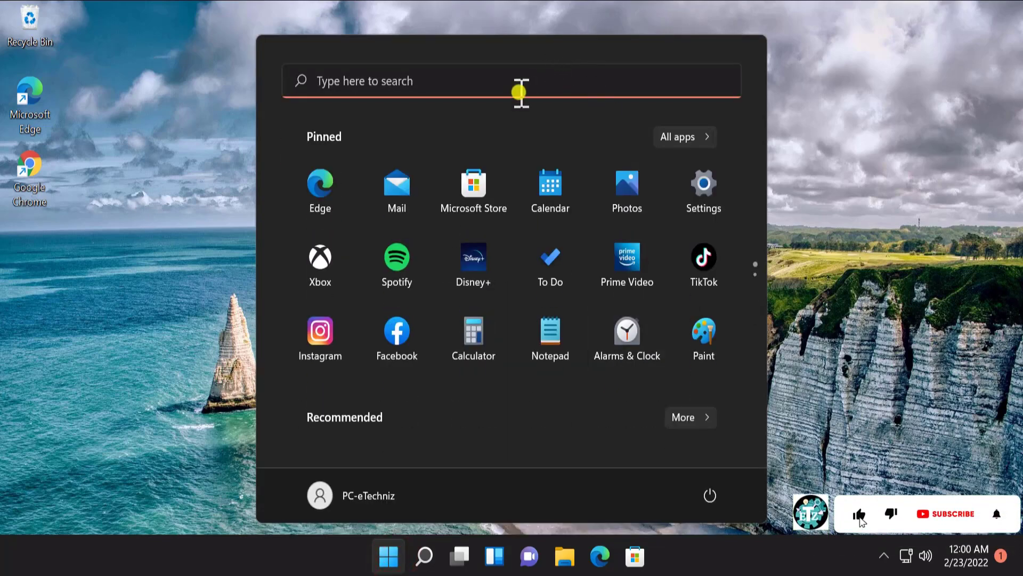
left_click(519, 92)
type("control")
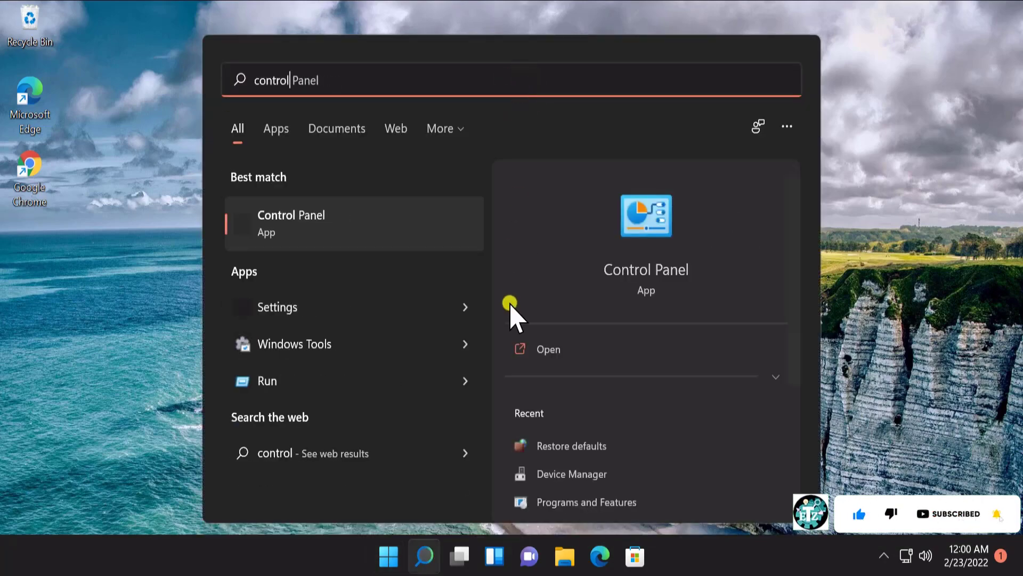
left_click(566, 354)
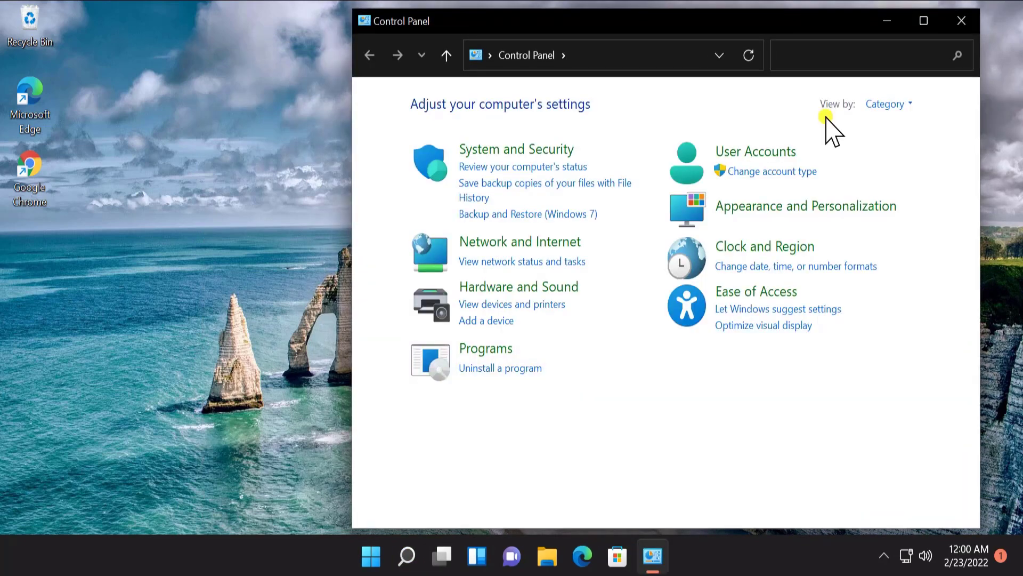
Step: Keep Category view and open Fonts under Appearance and Personalization
left_click(913, 104)
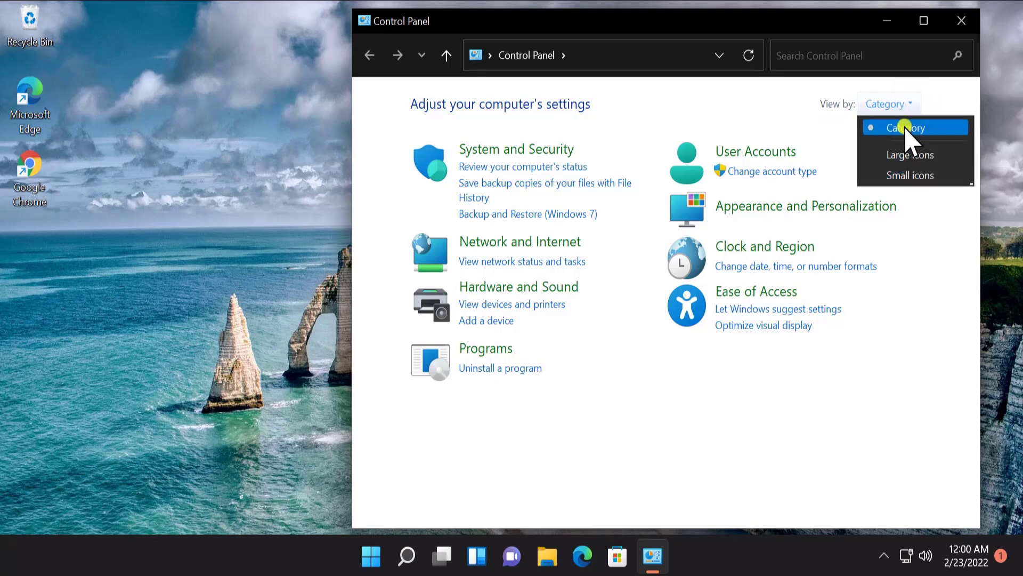
left_click(907, 129)
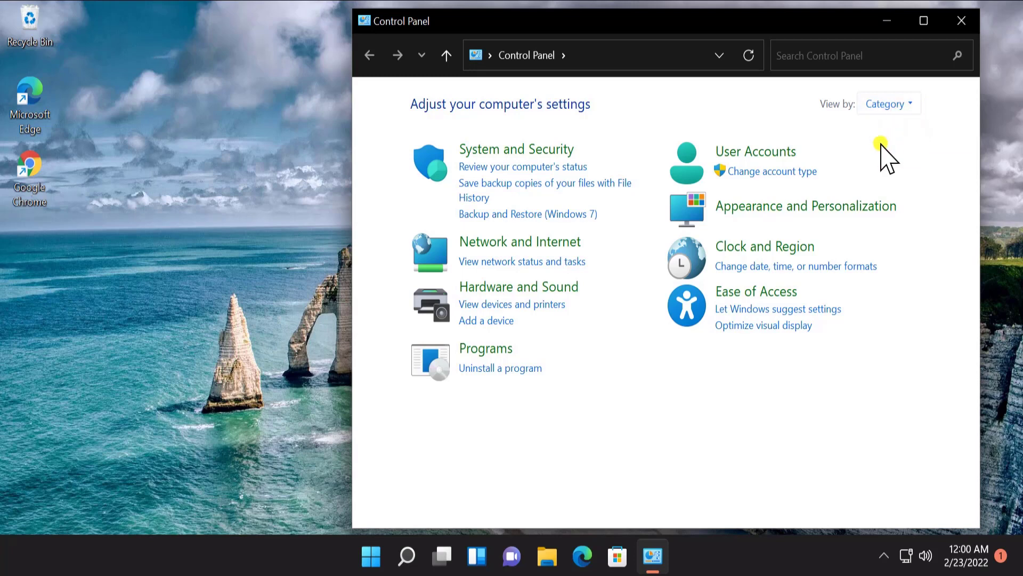
left_click(892, 207)
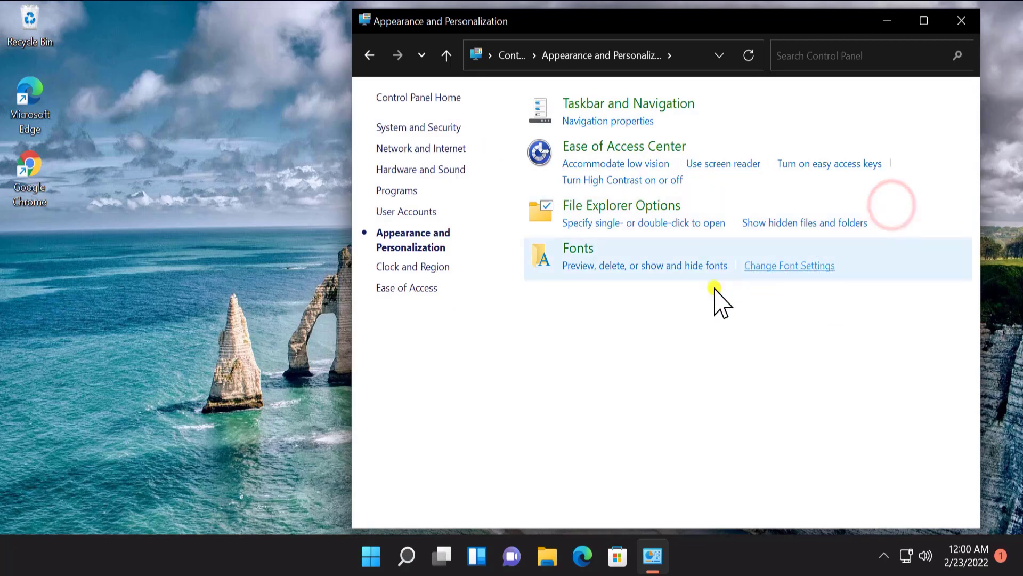
left_click(574, 250)
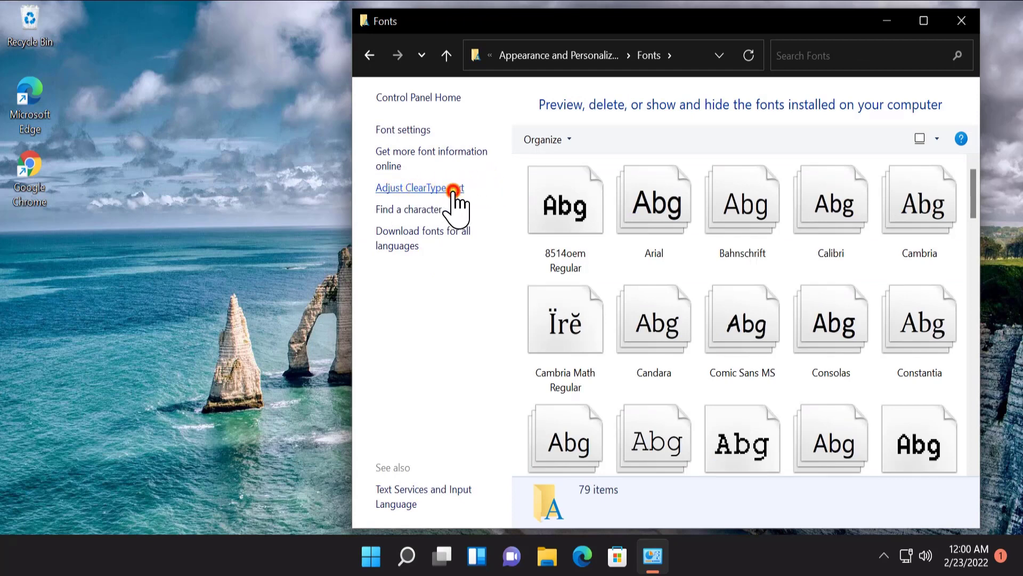
Step: Launch 'Adjust ClearType text' and toggle Turn on ClearType off and on twice, leaving it checked
left_click(453, 190)
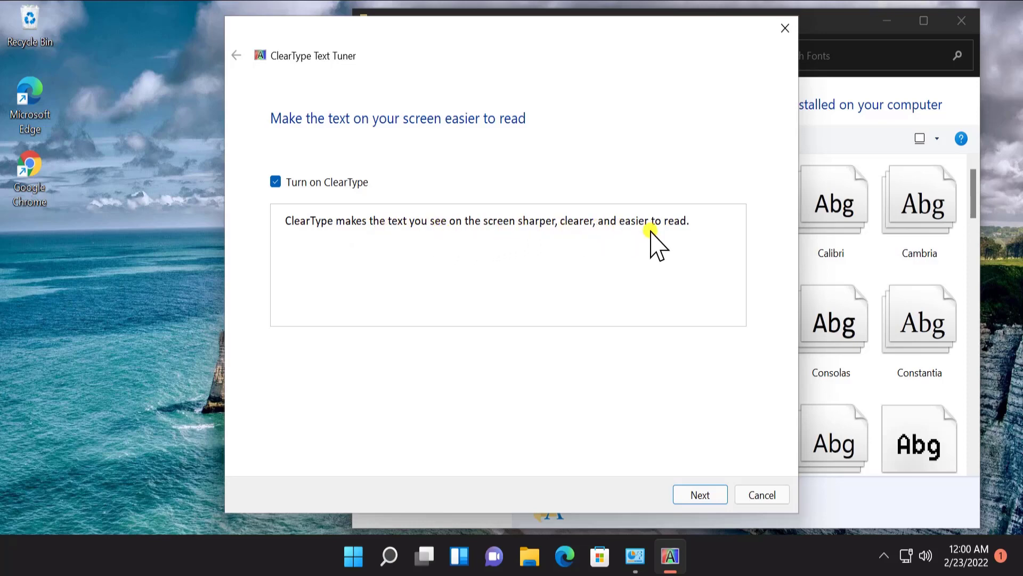
left_click(276, 182)
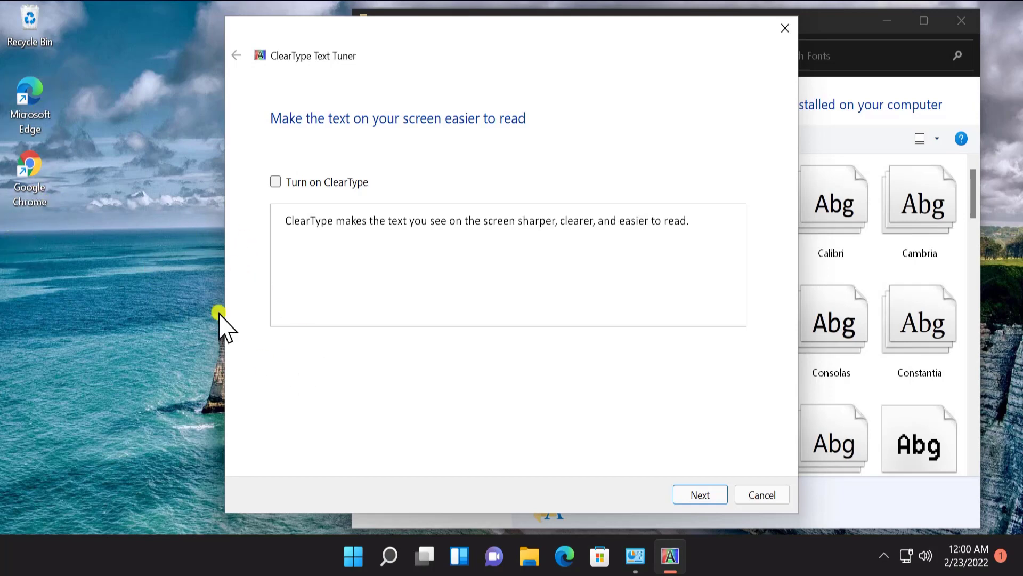
left_click(280, 181)
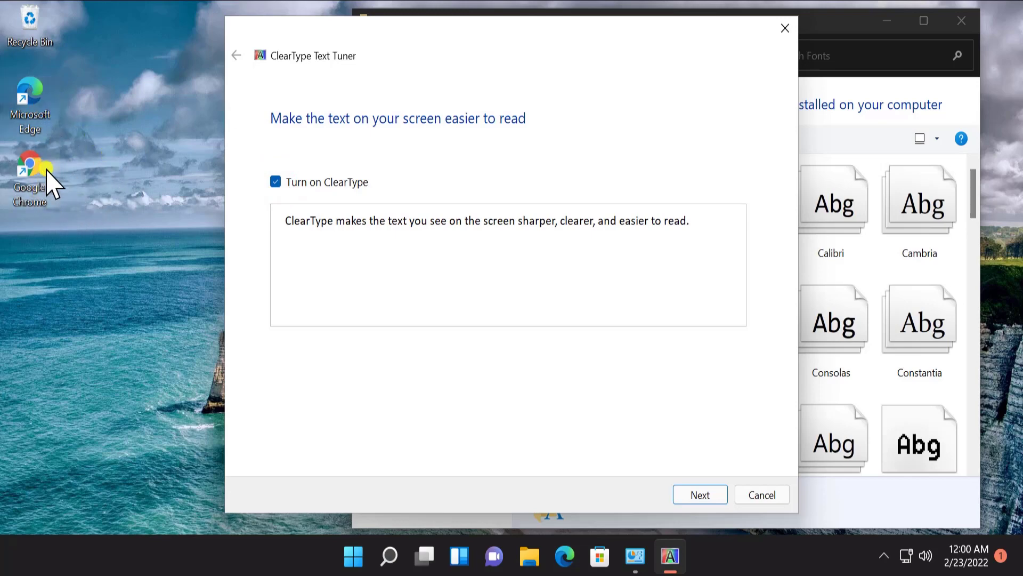
left_click(276, 182)
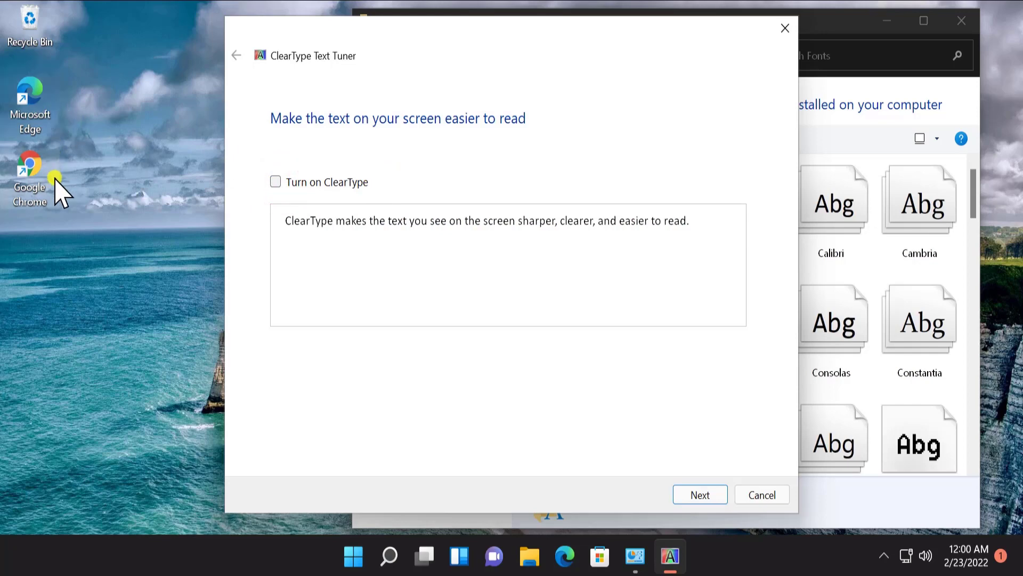
left_click(276, 182)
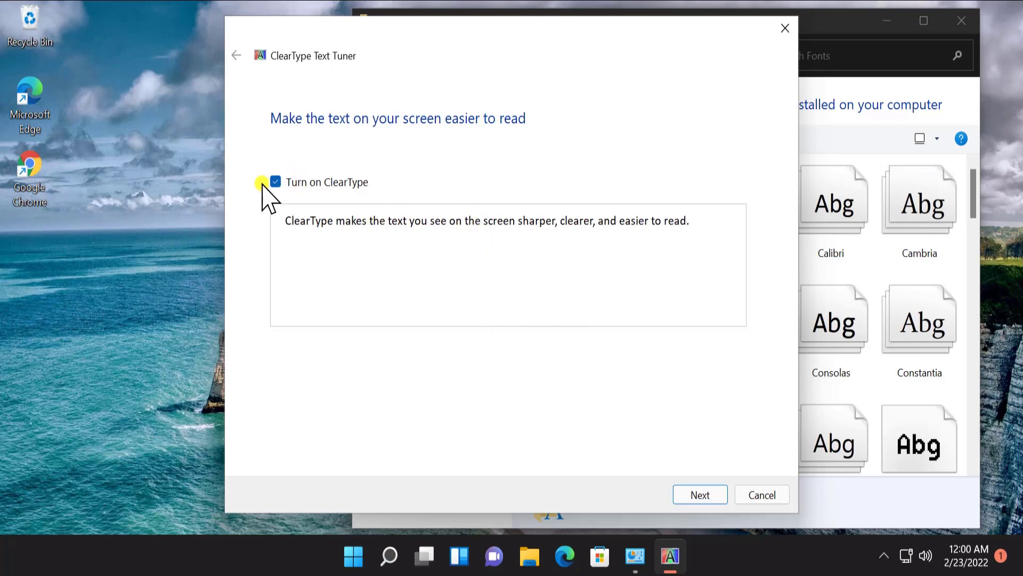
Step: Advance through the ClearType sample pages, choosing the bottom-left sample as clearest on page 4
left_click(701, 496)
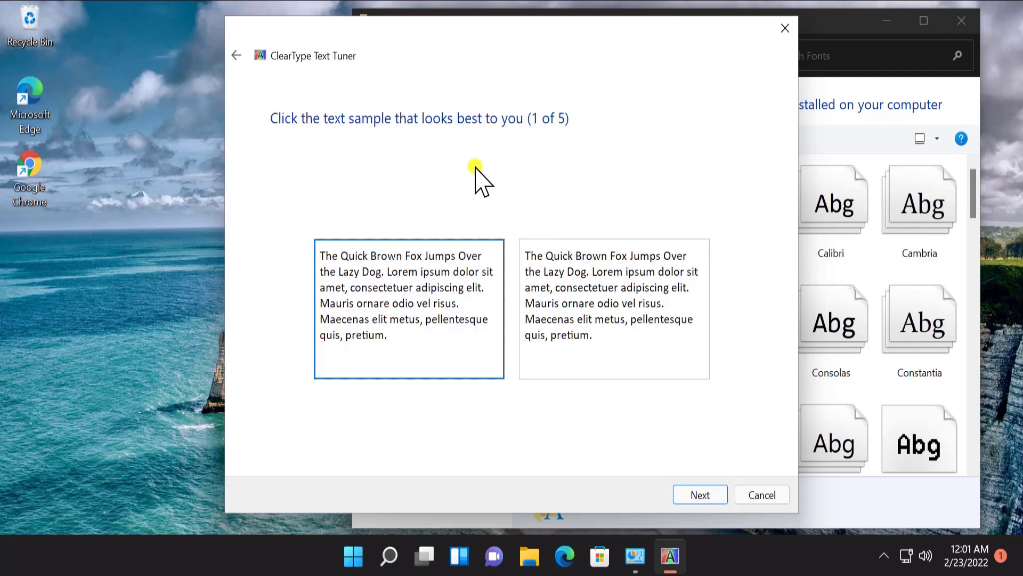
left_click(718, 500)
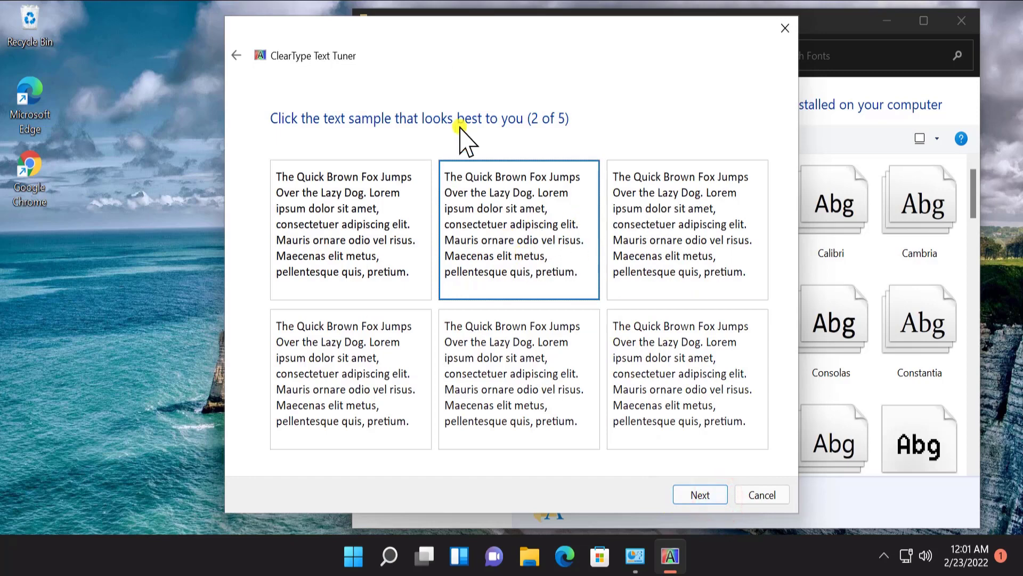
left_click(692, 491)
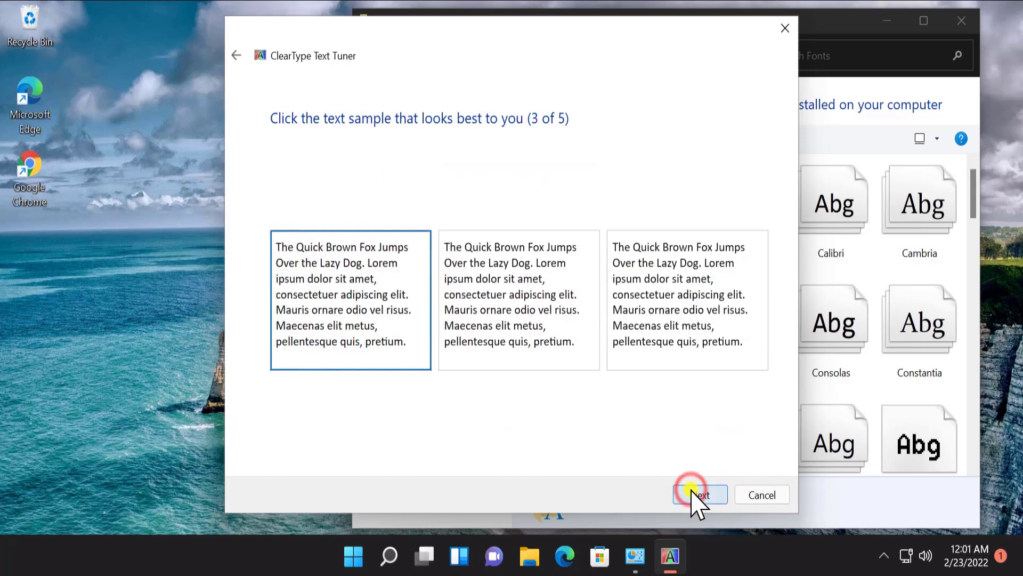
left_click(692, 491)
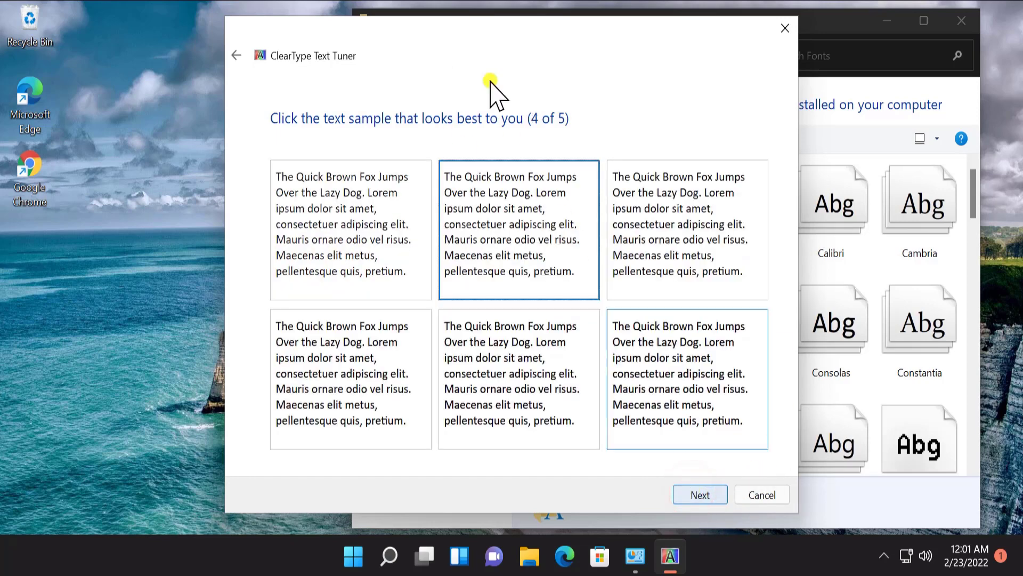
left_click(351, 354)
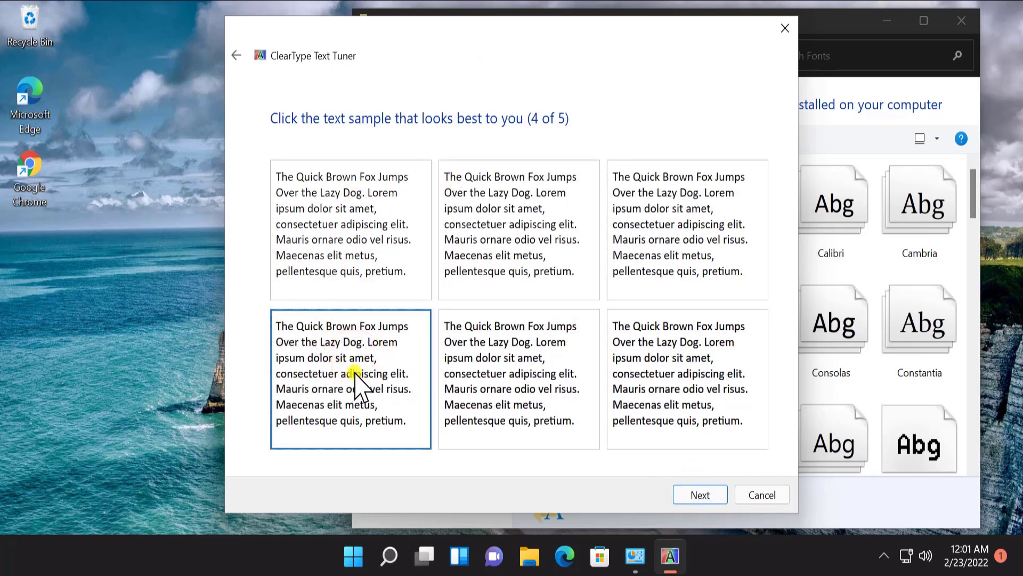
Step: Complete the fifth sample page, finish the tuner, and close the Fonts window
left_click(688, 494)
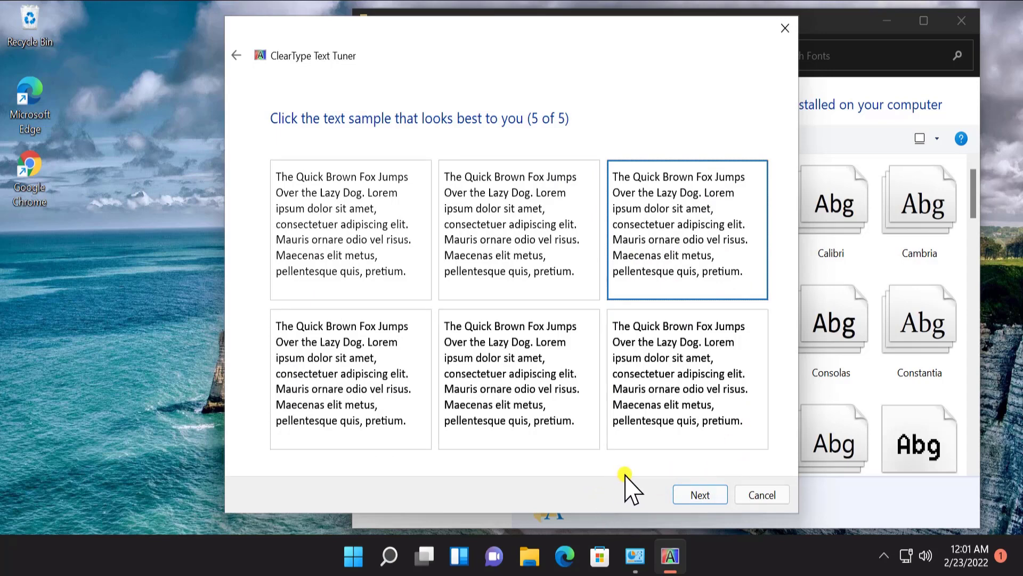
left_click(700, 495)
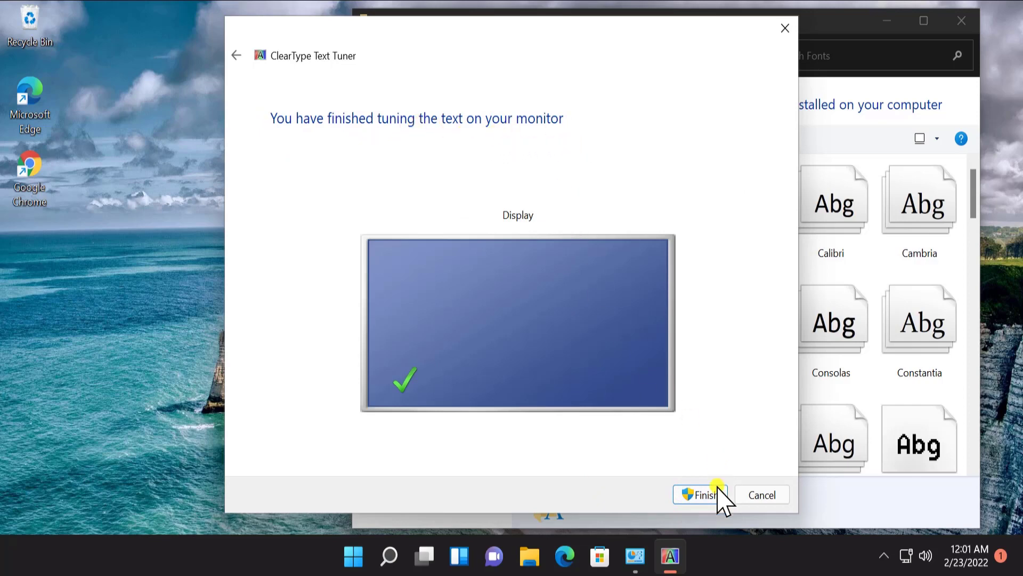
left_click(700, 494)
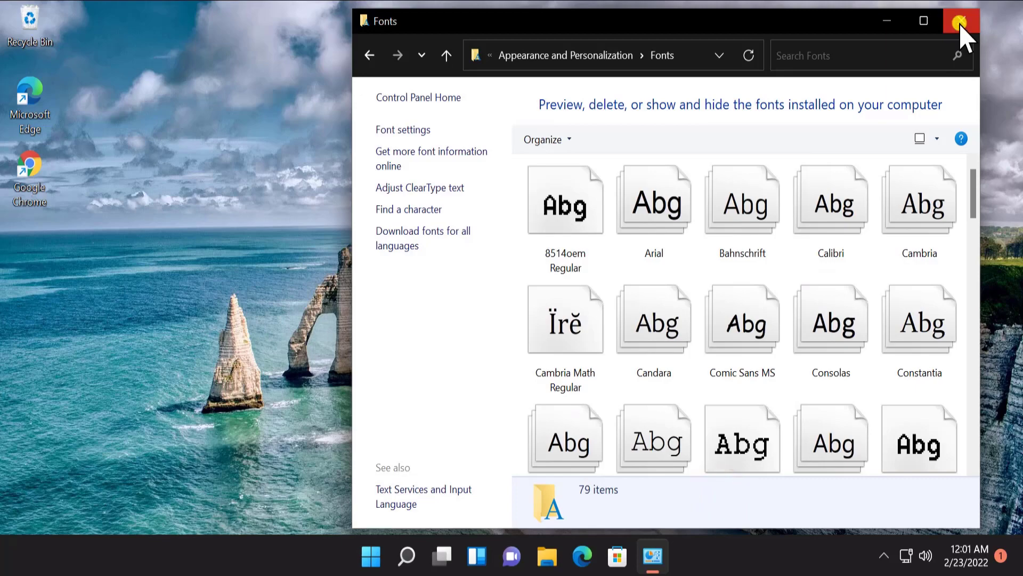
left_click(960, 23)
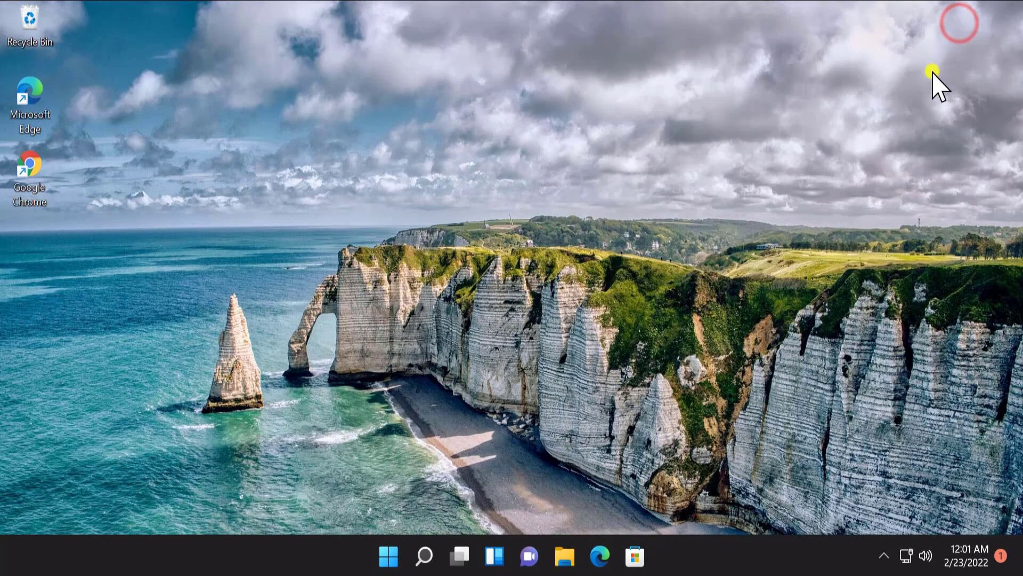